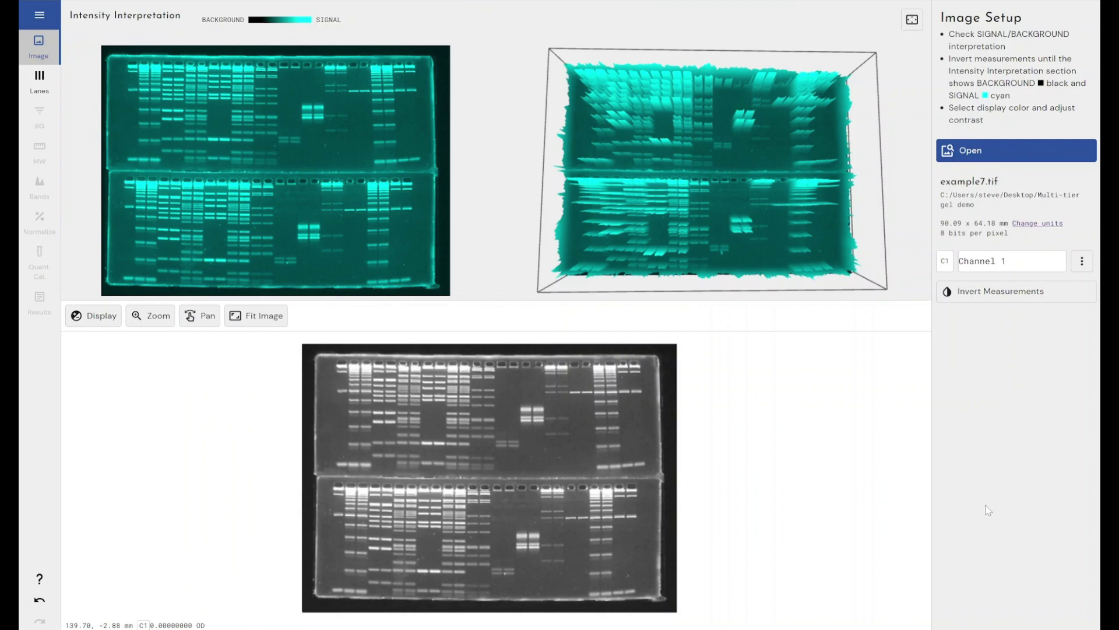
# Step: Tilt the 3D intensity surface of example7.tif upward into a perspective view
pyautogui.moveTo(784, 241); pyautogui.dragTo(782, 202)
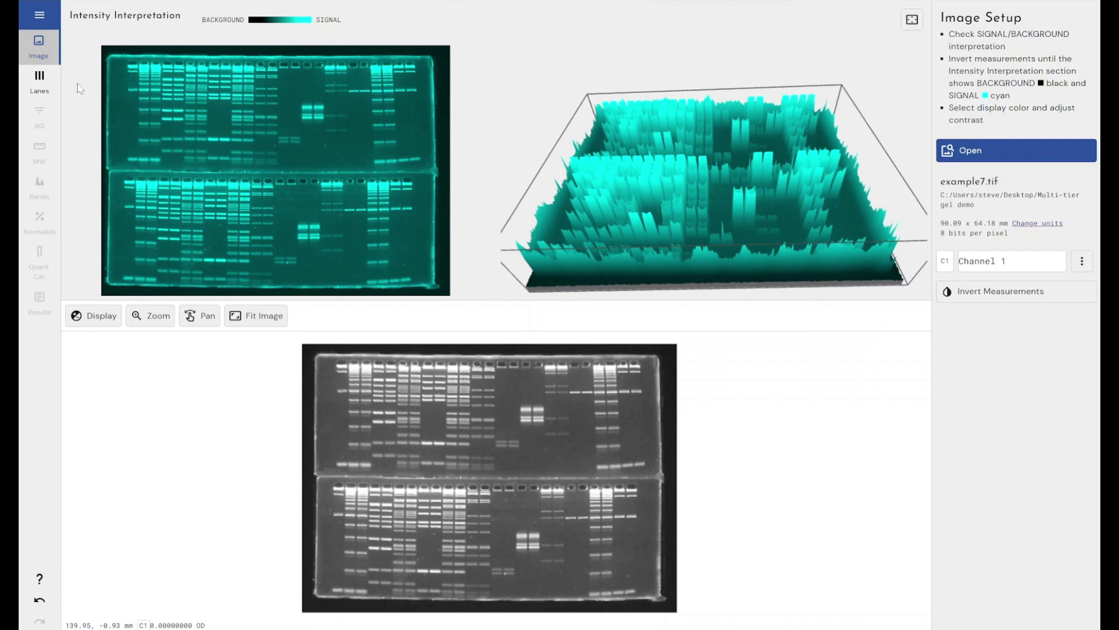
# Step: Switch to lane definition and add an annotation callout below the faint upper band pair
pyautogui.click(40, 85)
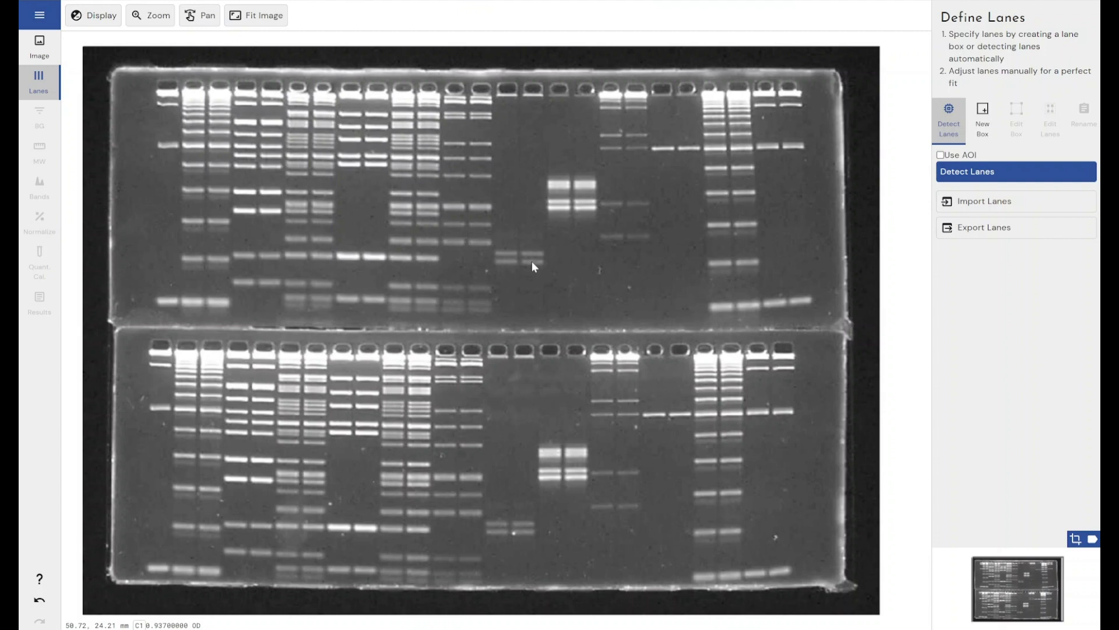
pyautogui.moveTo(531, 262)
pyautogui.mouseDown()
pyautogui.moveTo(584, 302)
pyautogui.moveTo(615, 287)
pyautogui.moveTo(594, 221)
pyautogui.moveTo(541, 194)
pyautogui.moveTo(587, 267)
pyautogui.moveTo(537, 303)
pyautogui.moveTo(599, 299)
pyautogui.moveTo(543, 309)
pyautogui.moveTo(583, 266)
pyautogui.moveTo(545, 217)
pyautogui.moveTo(524, 157)
pyautogui.moveTo(576, 153)
pyautogui.moveTo(613, 211)
pyautogui.moveTo(702, 293)
pyautogui.moveTo(855, 245)
pyautogui.moveTo(665, 298)
pyautogui.moveTo(589, 288)
pyautogui.moveTo(552, 303)
pyautogui.moveTo(591, 303)
pyautogui.moveTo(591, 290)
pyautogui.moveTo(583, 299)
pyautogui.moveTo(593, 301)
pyautogui.moveTo(559, 304)
pyautogui.moveTo(595, 270)
pyautogui.moveTo(571, 312)
pyautogui.mouseUp()
# Step: Open the callout's style editor and look through the font and font size lists
pyautogui.doubleClick(571, 309)
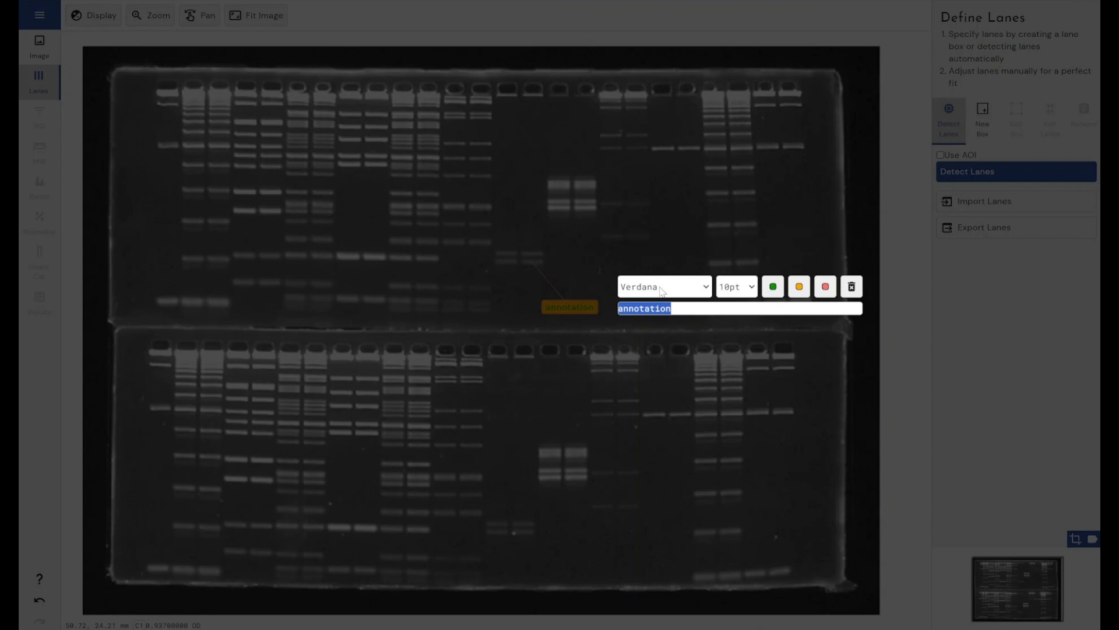
pyautogui.click(680, 288)
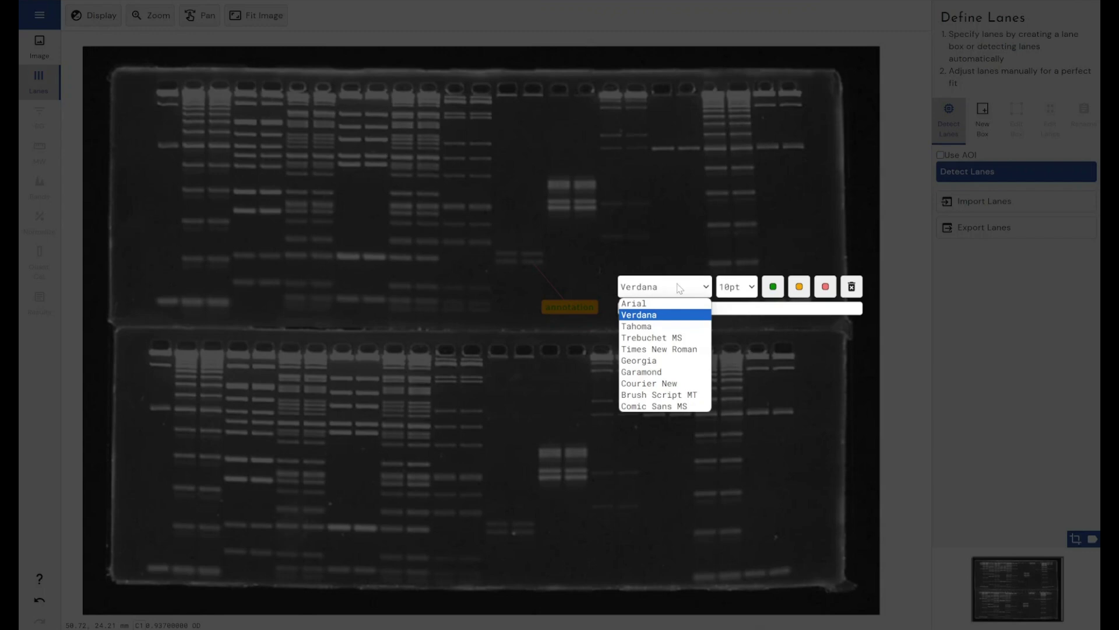
pyautogui.click(753, 285)
pyautogui.click(752, 286)
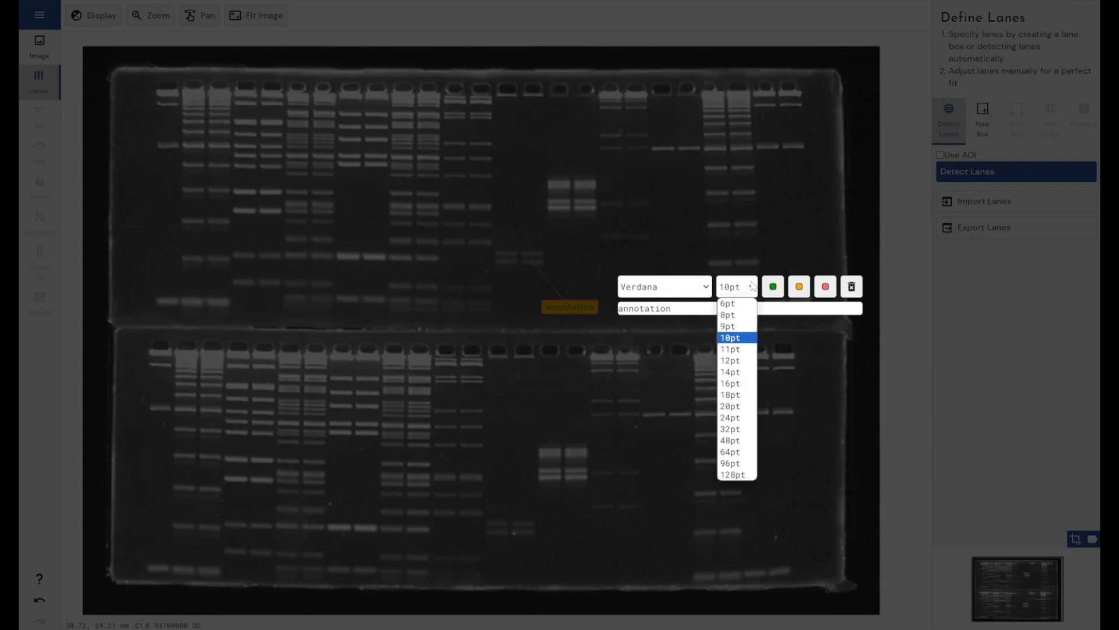
pyautogui.click(671, 286)
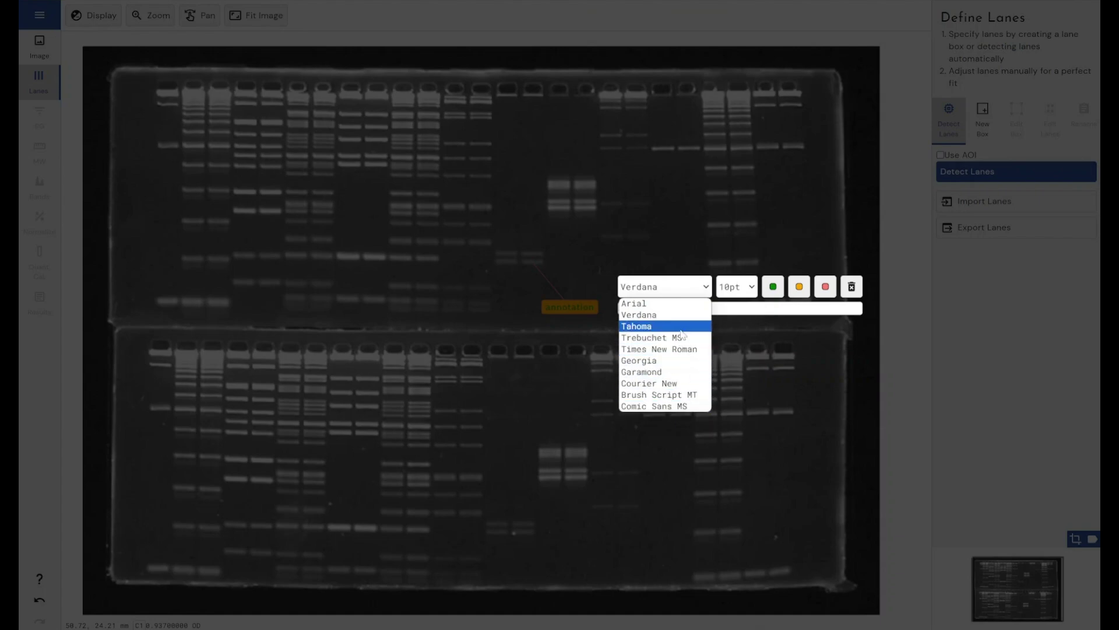
pyautogui.click(734, 291)
# Step: Colour the callout with white text, a purple background and a green leader line
pyautogui.click(773, 287)
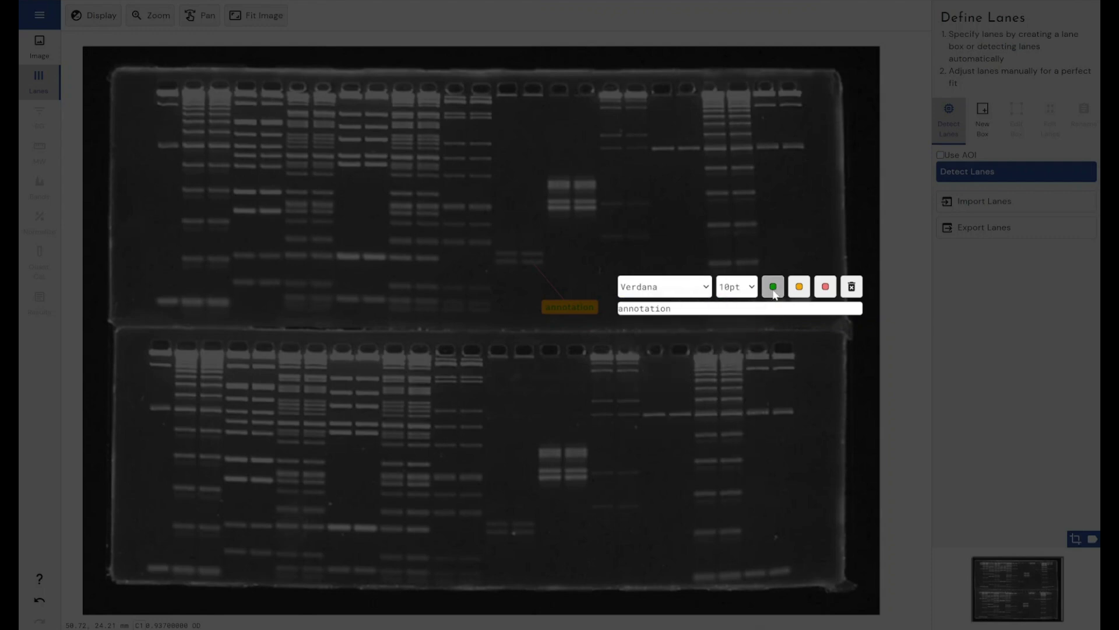
pyautogui.click(791, 316)
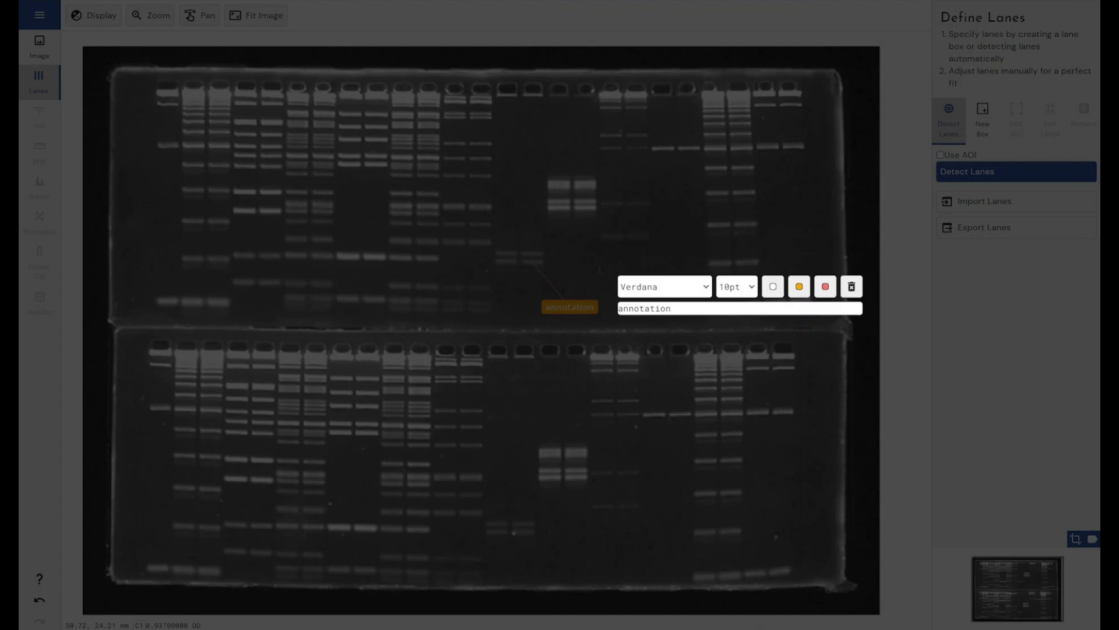
pyautogui.click(798, 287)
pyautogui.click(810, 313)
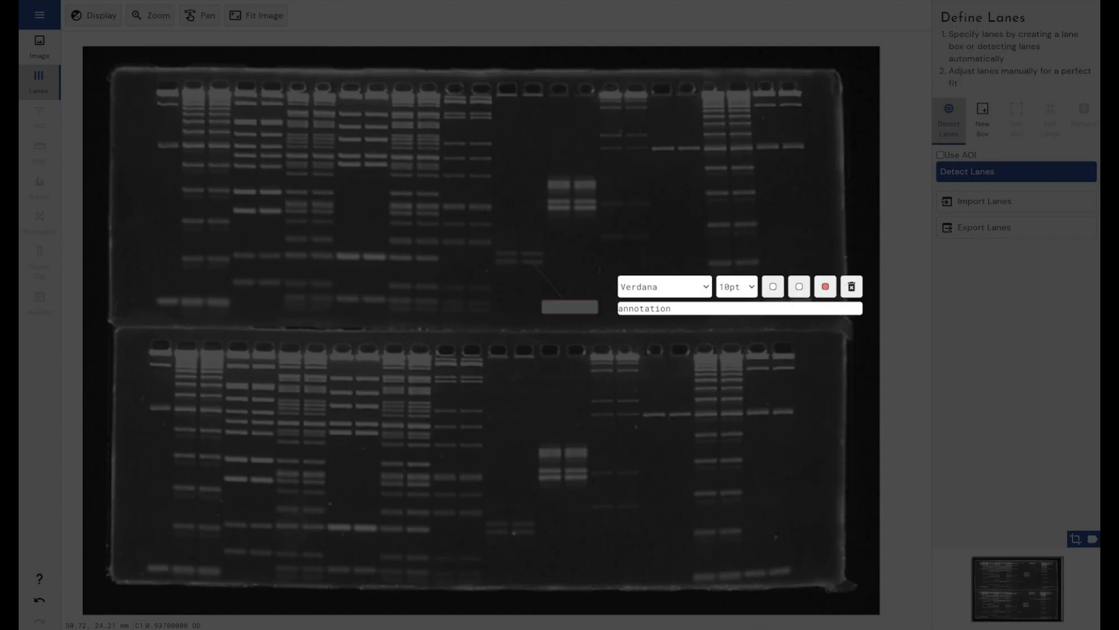
pyautogui.click(819, 292)
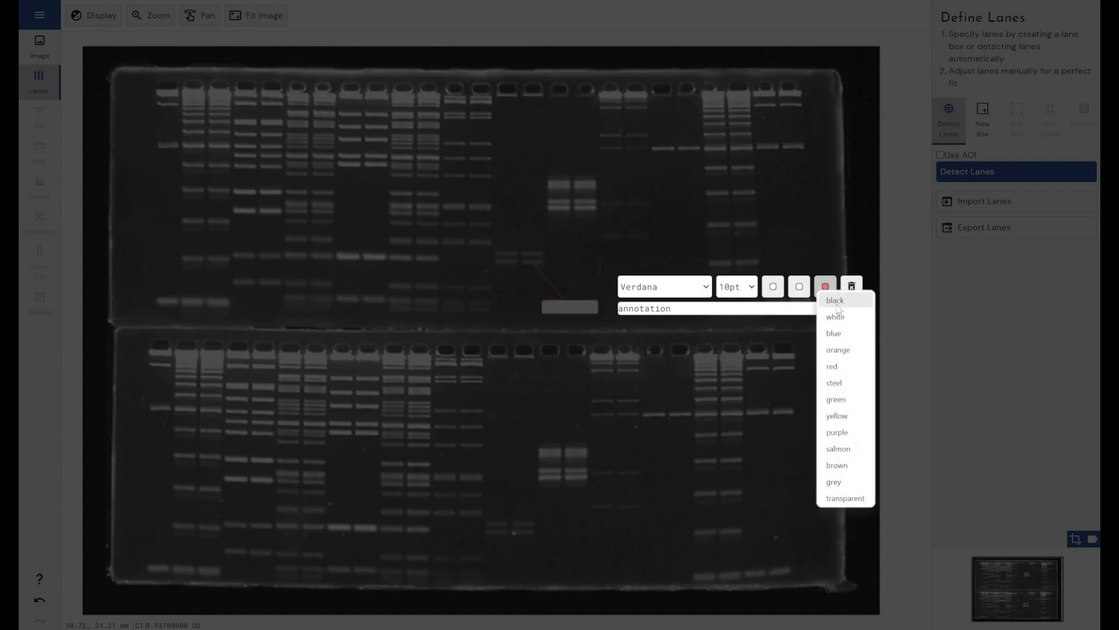
pyautogui.click(838, 398)
pyautogui.click(798, 287)
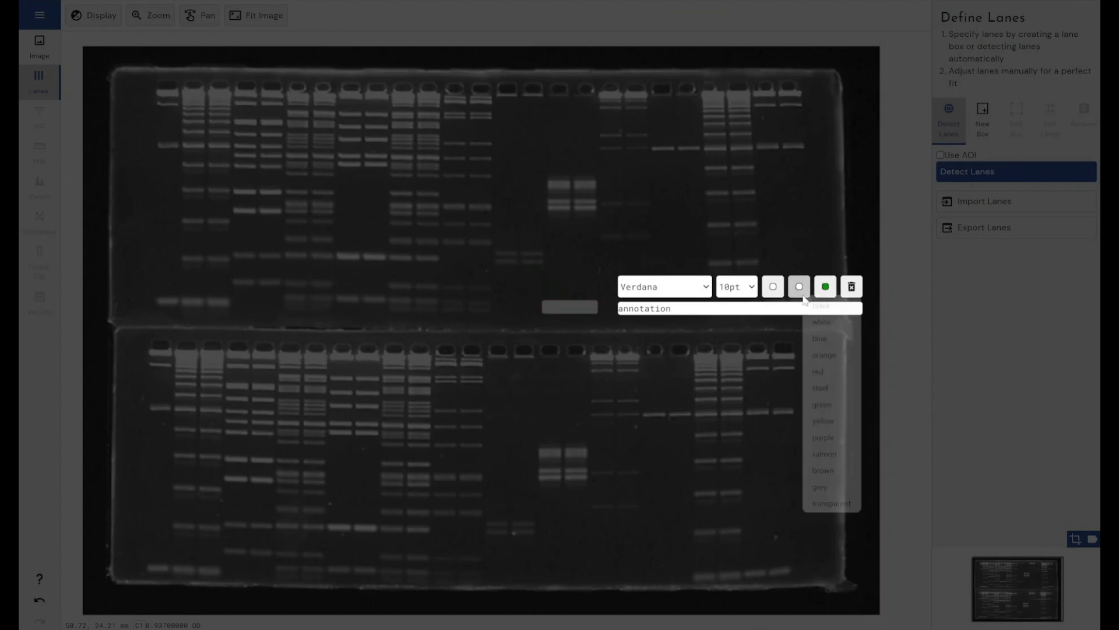
pyautogui.click(822, 437)
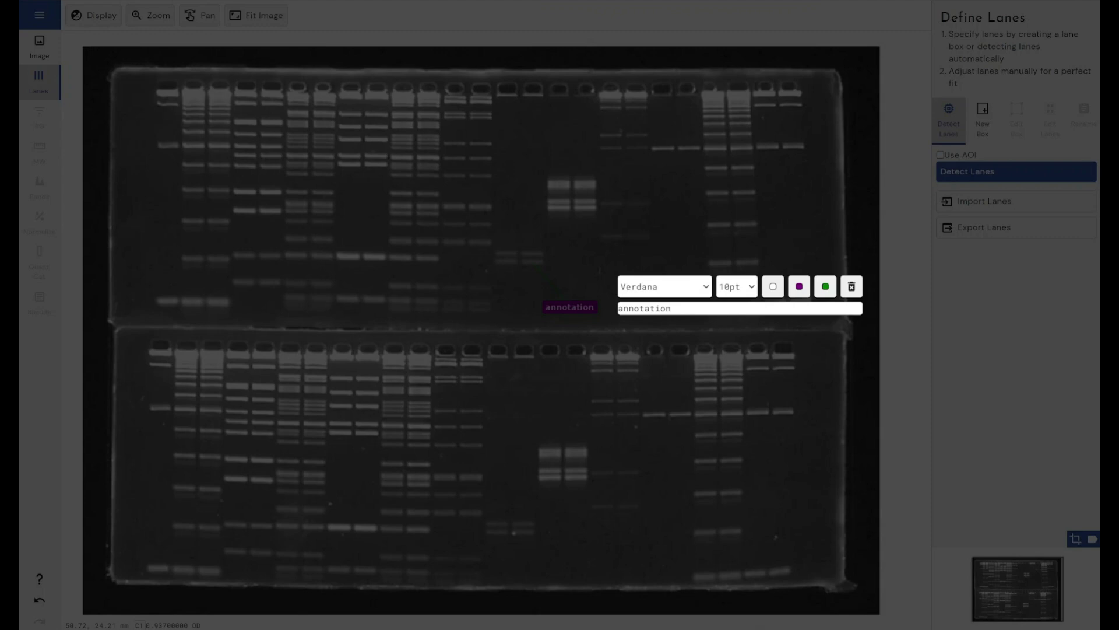
# Step: Replace the callout text 'annotation' with 'This is a test' and close the editor
pyautogui.hotkey('ctrl', 'a')
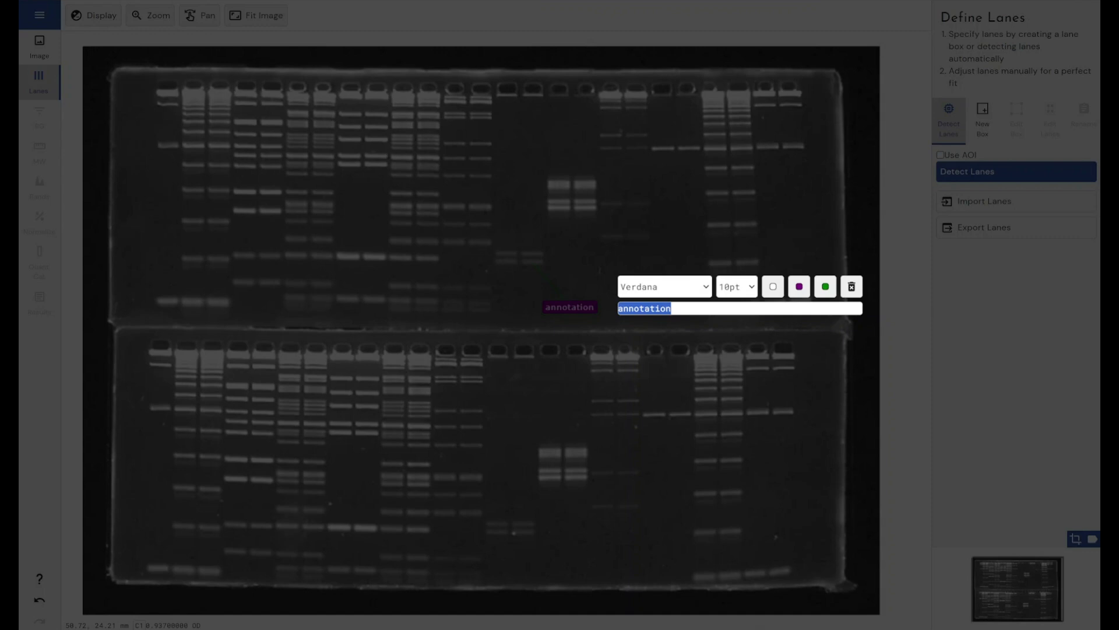
pyautogui.write('This is a test')
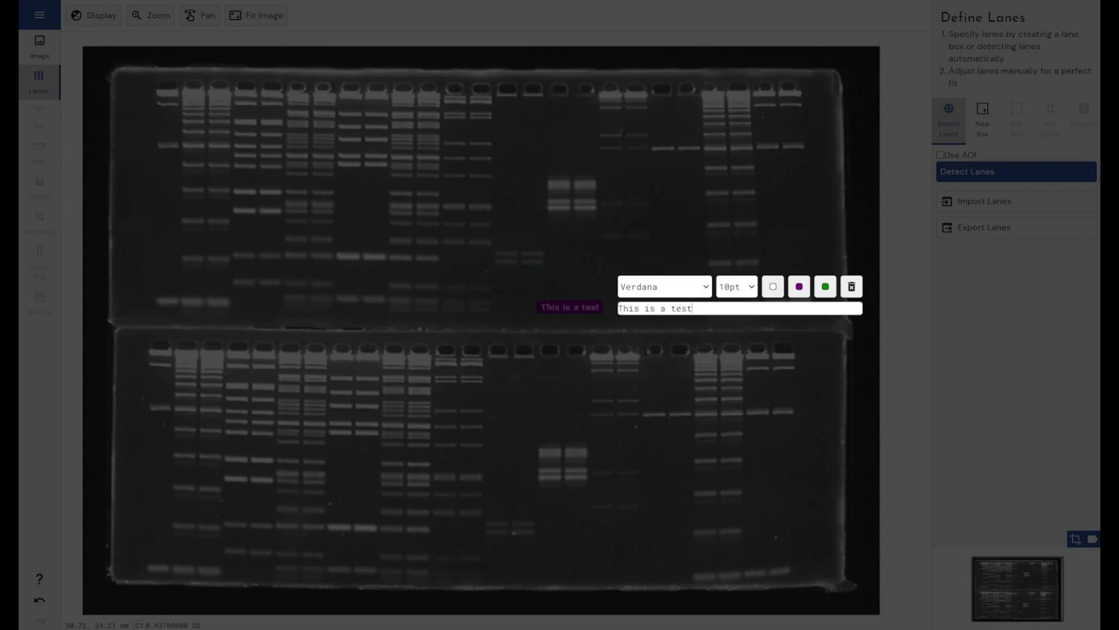
pyautogui.press('Return')
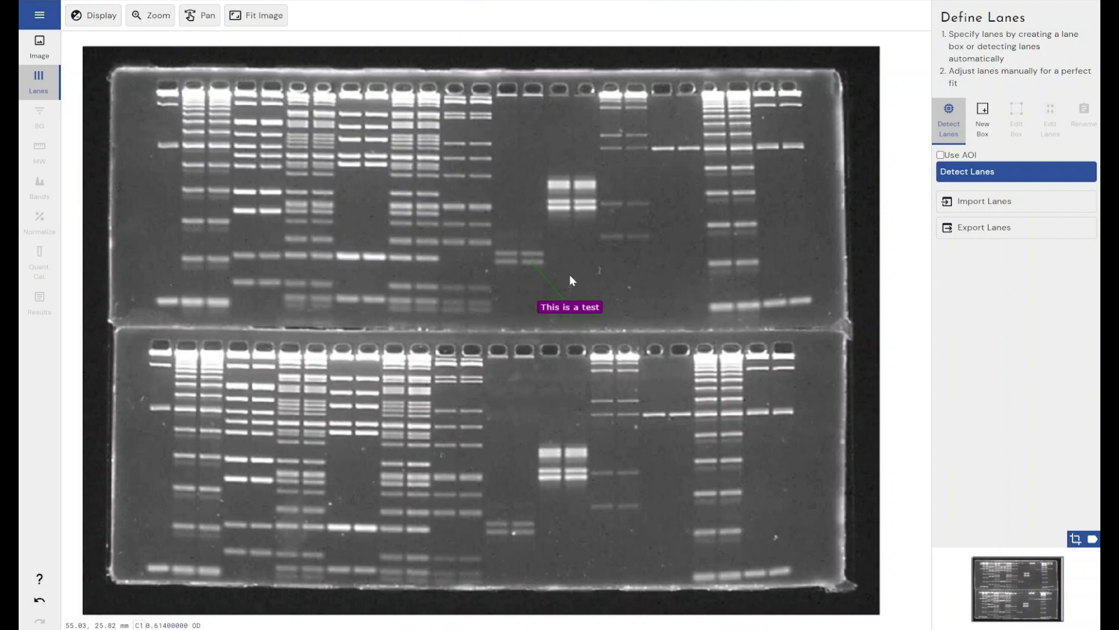
pyautogui.doubleClick(574, 308)
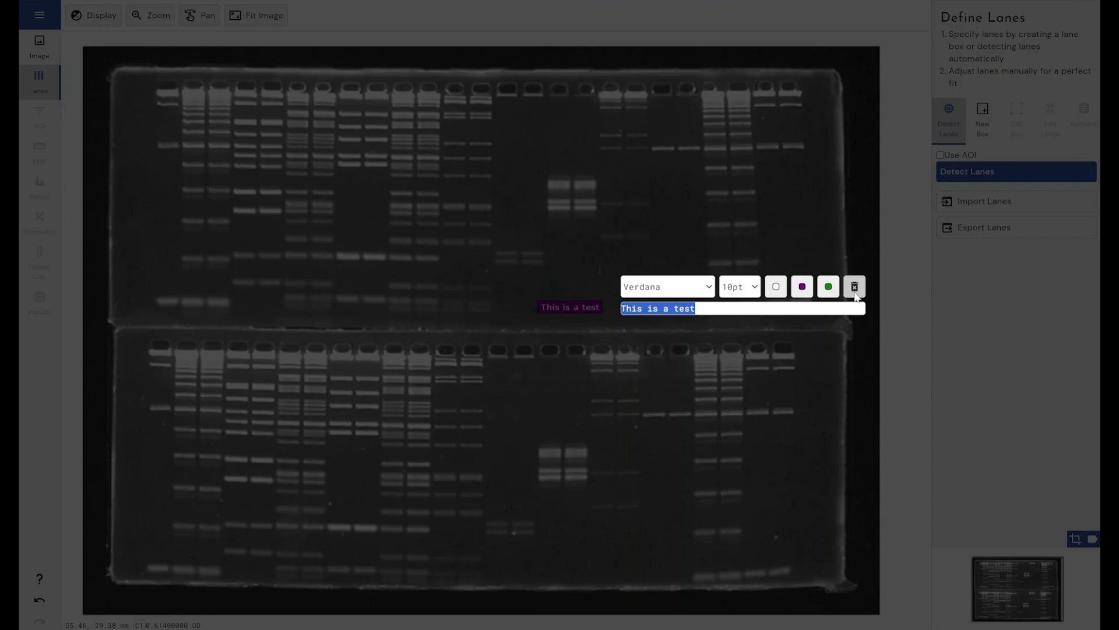
pyautogui.click(890, 345)
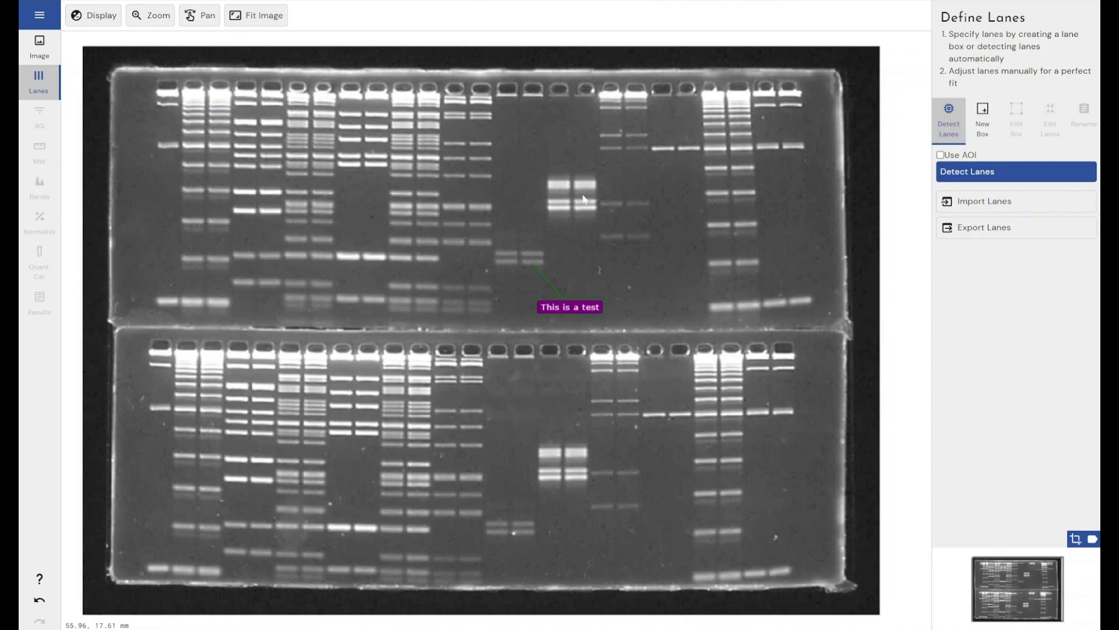
# Step: Add three annotation callouts on upper-gel bands, closing each callout editor
pyautogui.doubleClick(620, 164)
pyautogui.click(498, 165)
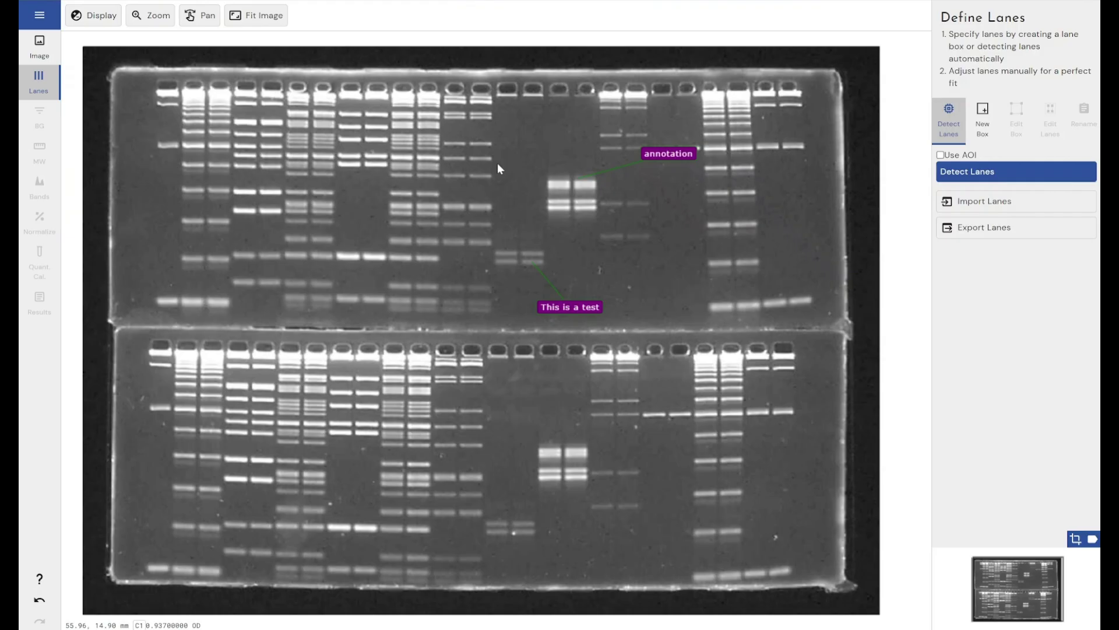
pyautogui.doubleClick(341, 135)
pyautogui.click(432, 269)
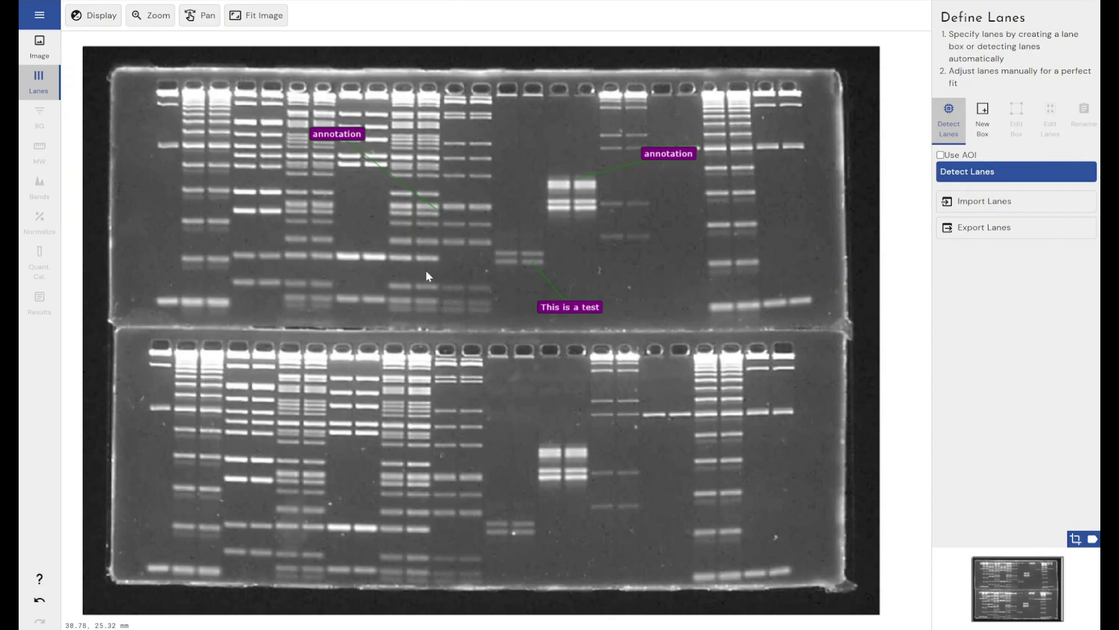
pyautogui.doubleClick(232, 248)
pyautogui.click(709, 316)
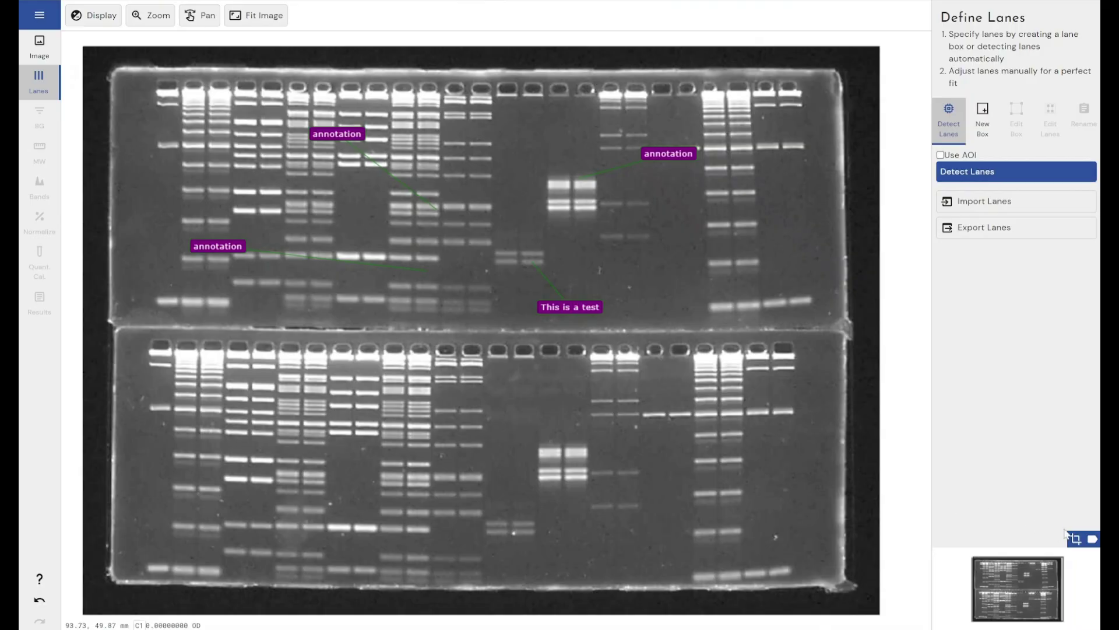
# Step: Toggle the annotation callouts' visibility off and back on
pyautogui.click(1092, 540)
pyautogui.click(1092, 540)
pyautogui.click(1092, 540)
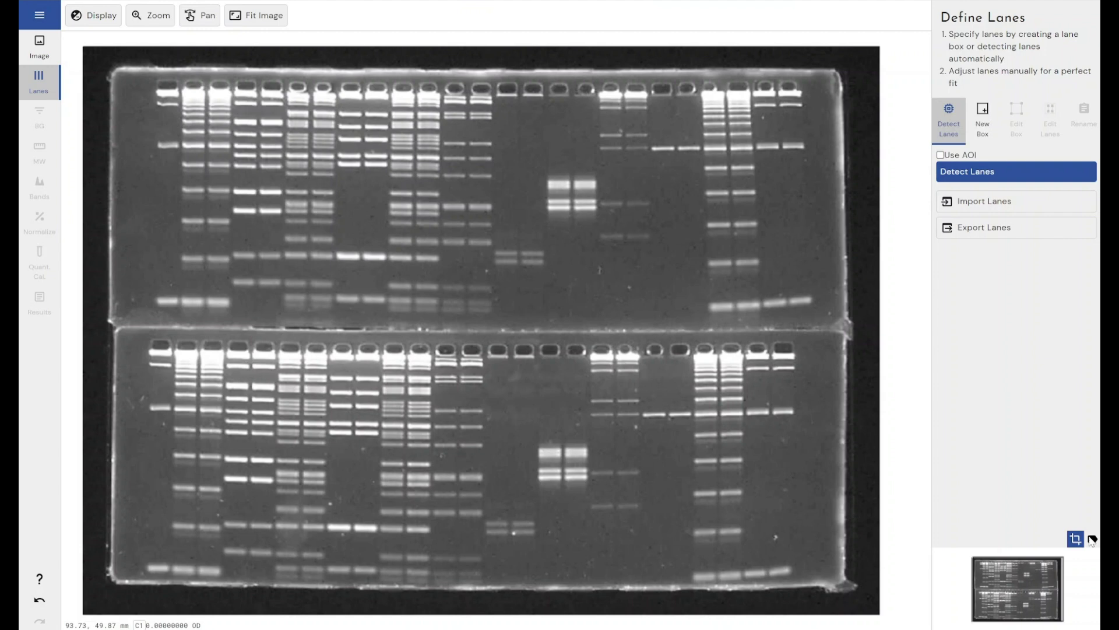
pyautogui.click(1092, 540)
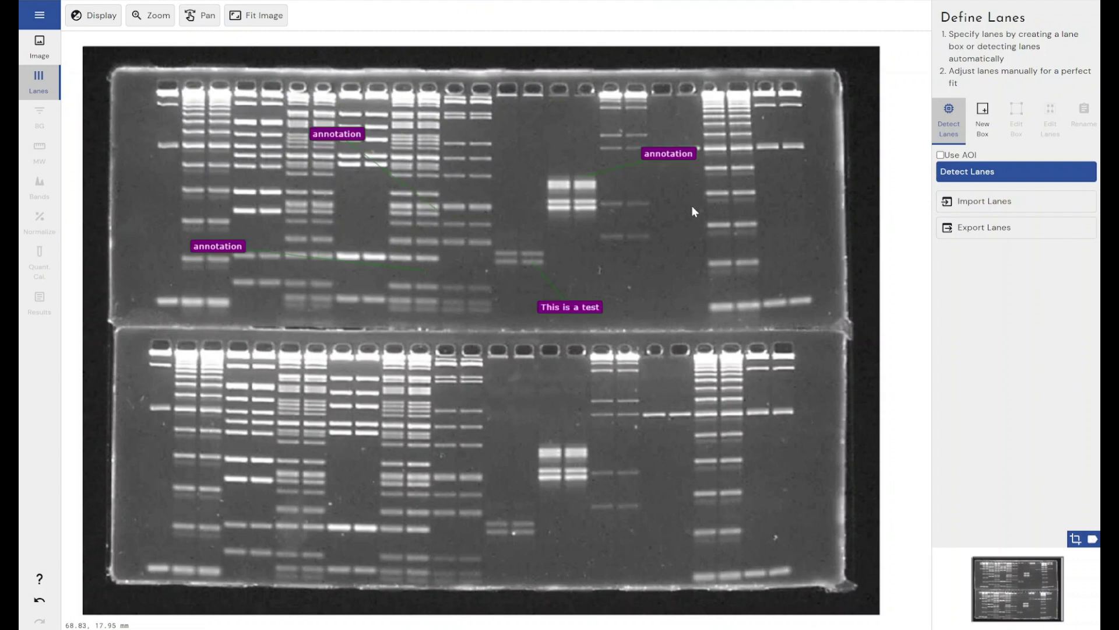
# Step: Draw a new ten-lane box over the upper gel and move to background setup
pyautogui.click(983, 117)
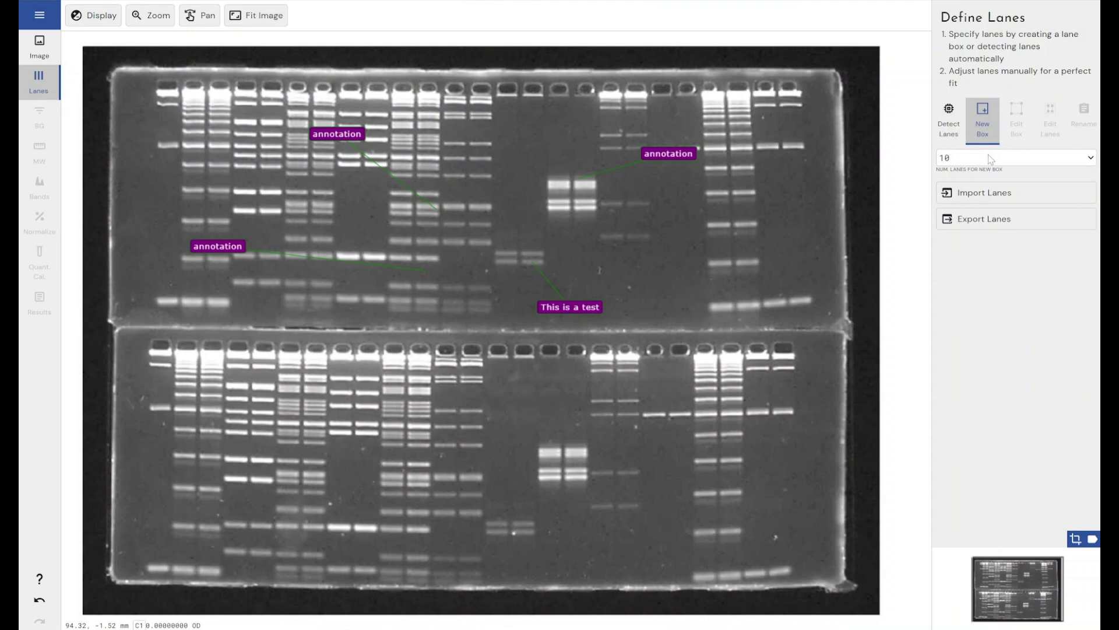
pyautogui.moveTo(149, 78); pyautogui.dragTo(440, 328)
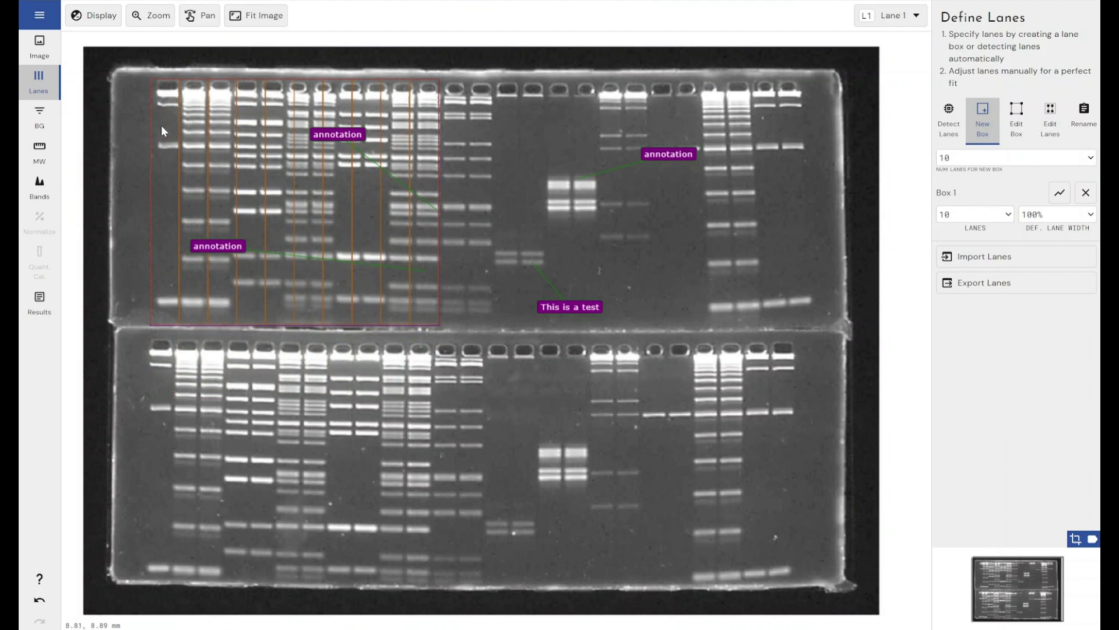
pyautogui.click(50, 116)
# Step: Add a callout to a lower-gel band and show Lane 6's intensity profile
pyautogui.moveTo(272, 217); pyautogui.dragTo(327, 234)
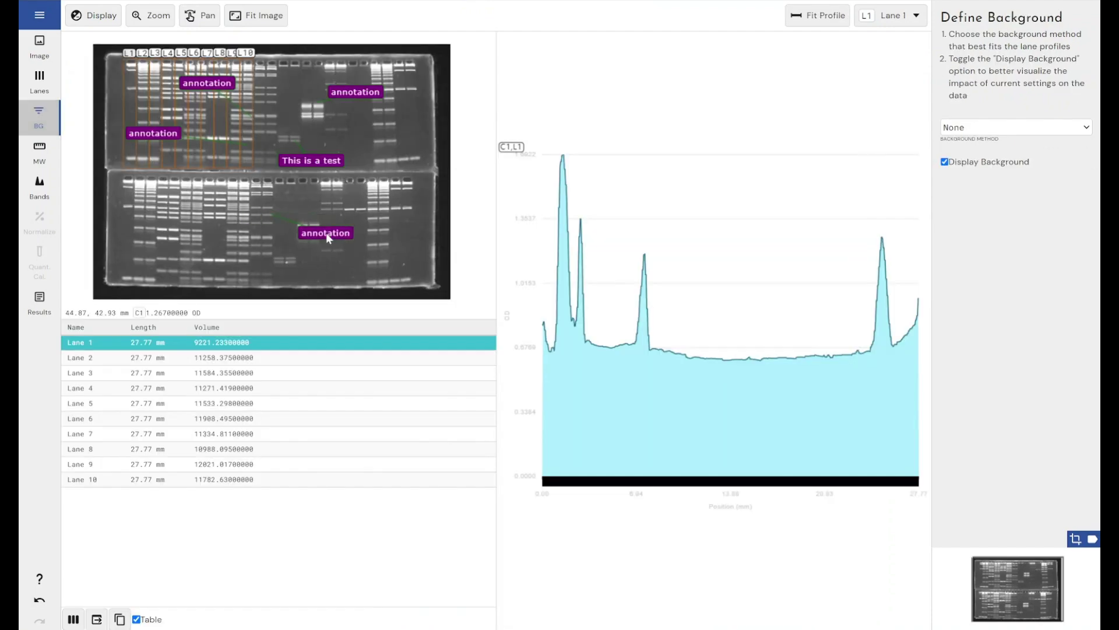
pyautogui.doubleClick(324, 240)
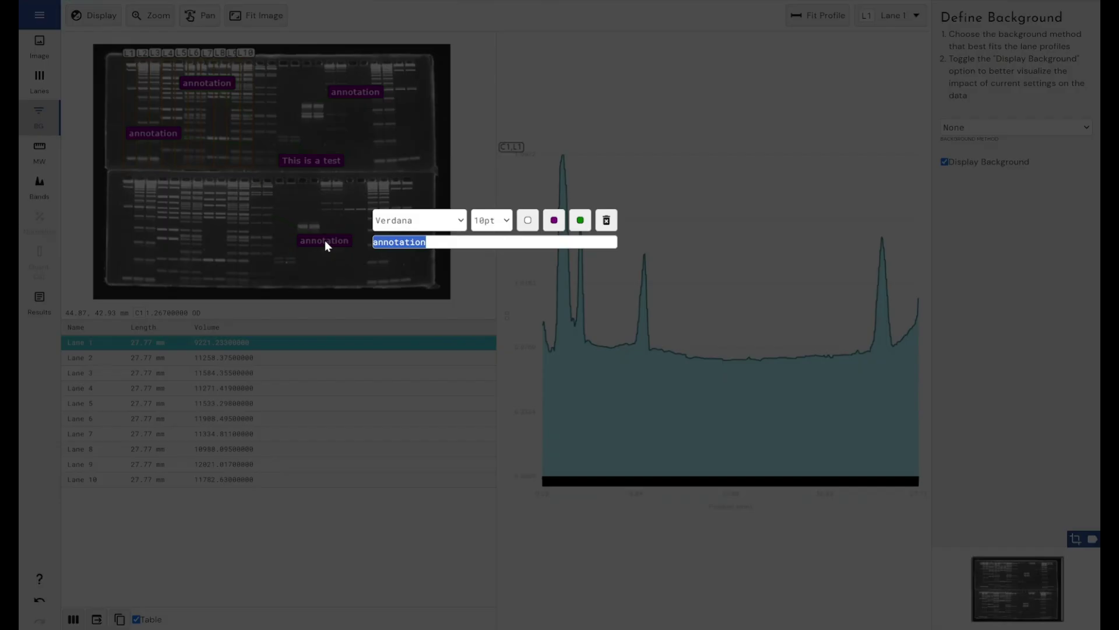
pyautogui.click(434, 183)
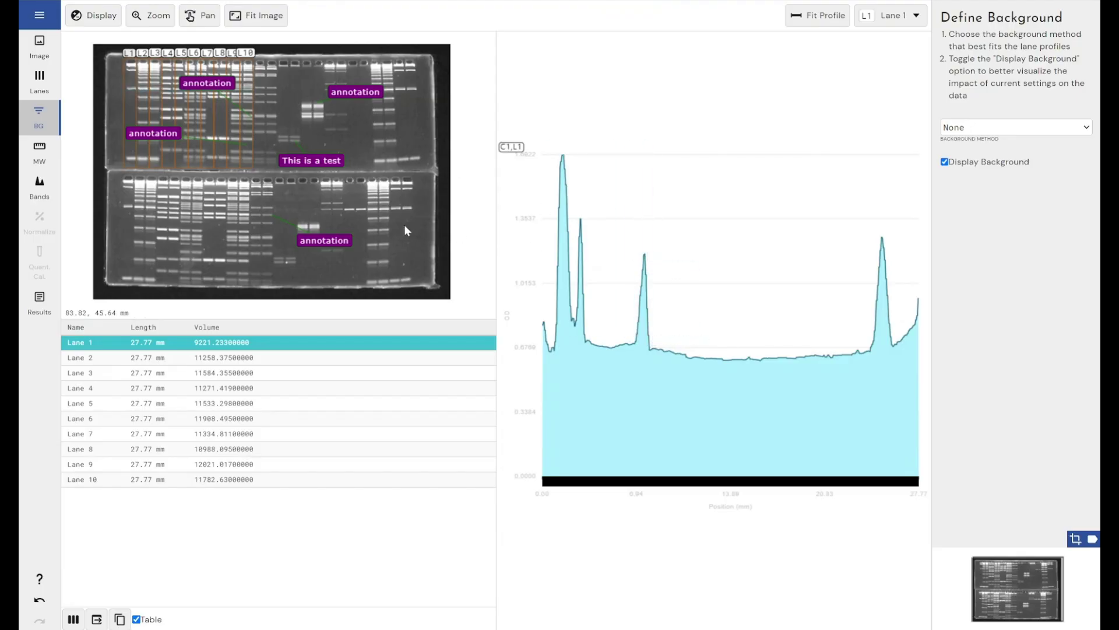
pyautogui.click(193, 54)
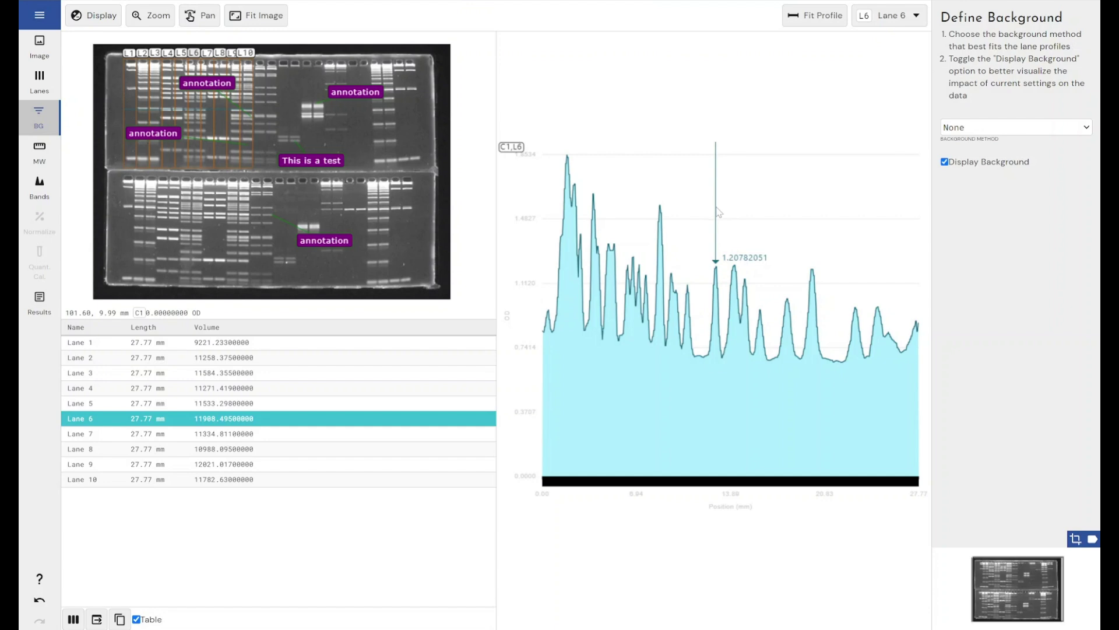
# Step: Add a callout above a Lane 6 profile peak, replacing a misplaced first attempt
pyautogui.moveTo(716, 207); pyautogui.dragTo(822, 163)
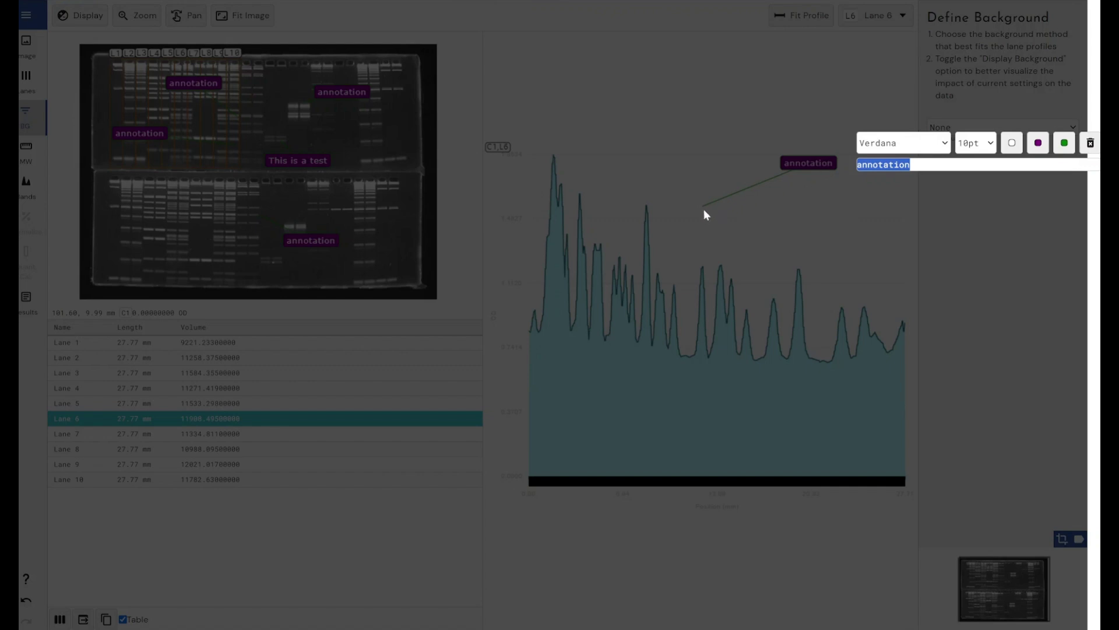
pyautogui.click(1090, 143)
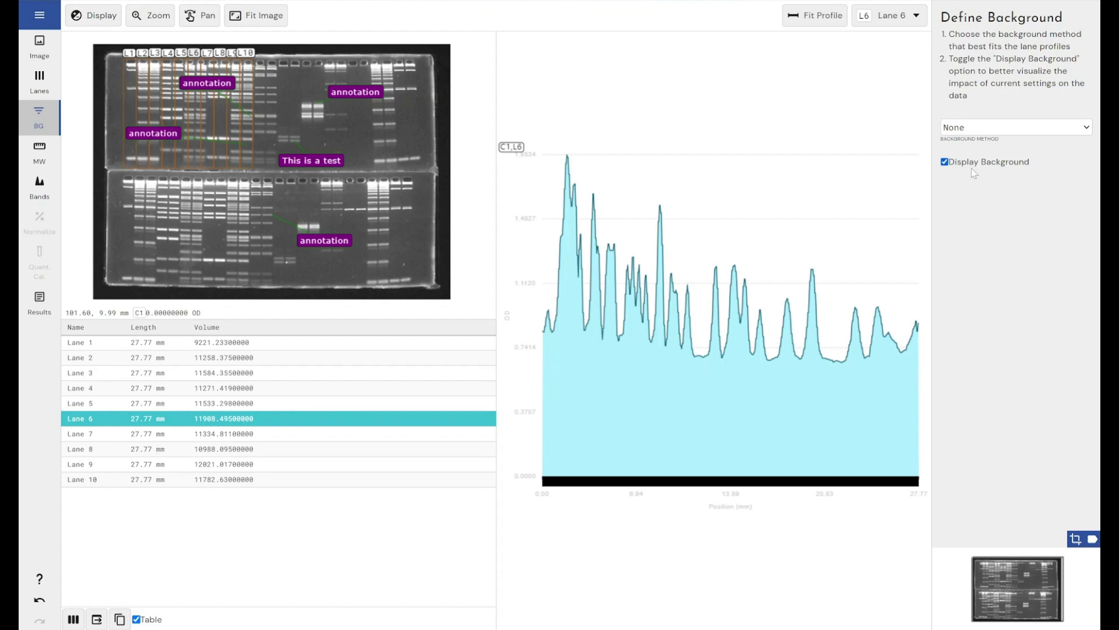
pyautogui.click(721, 315)
pyautogui.moveTo(741, 255); pyautogui.dragTo(750, 231)
pyautogui.doubleClick(751, 227)
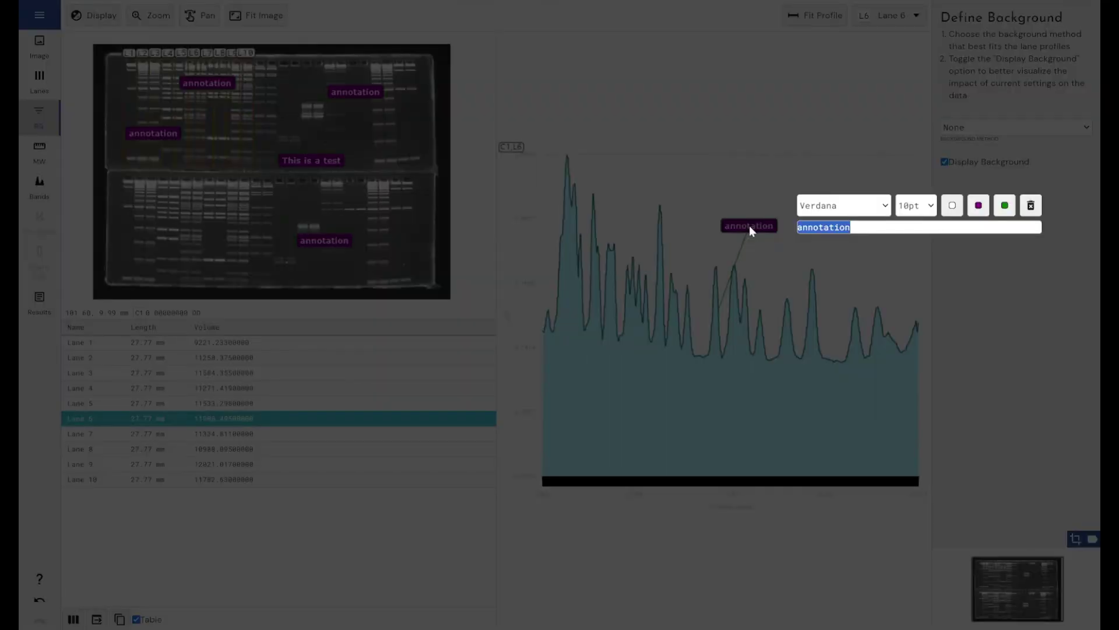
pyautogui.click(778, 163)
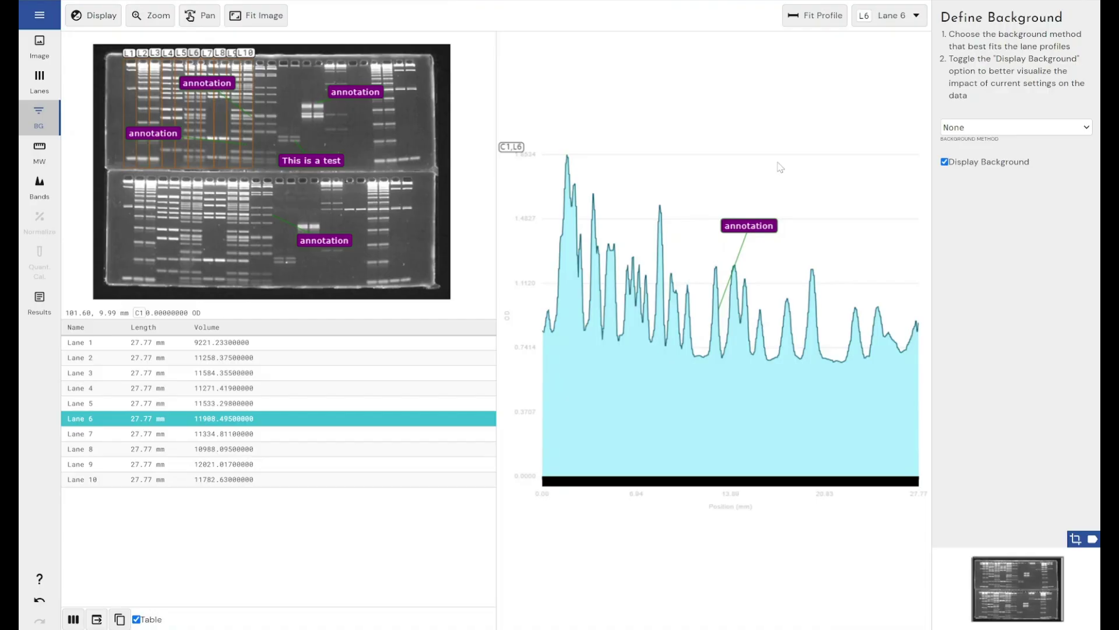
# Step: Add two more profile callouts, on a right-hand peak and the tall middle peak
pyautogui.moveTo(817, 265); pyautogui.dragTo(877, 230)
pyautogui.click(816, 271)
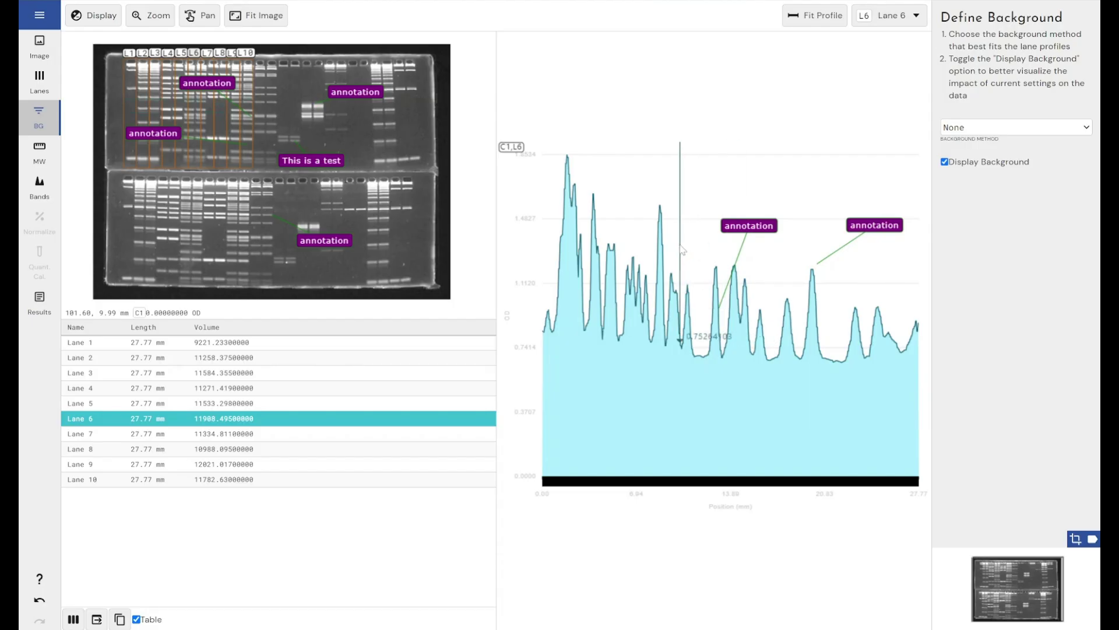
pyautogui.moveTo(647, 248); pyautogui.dragTo(684, 191)
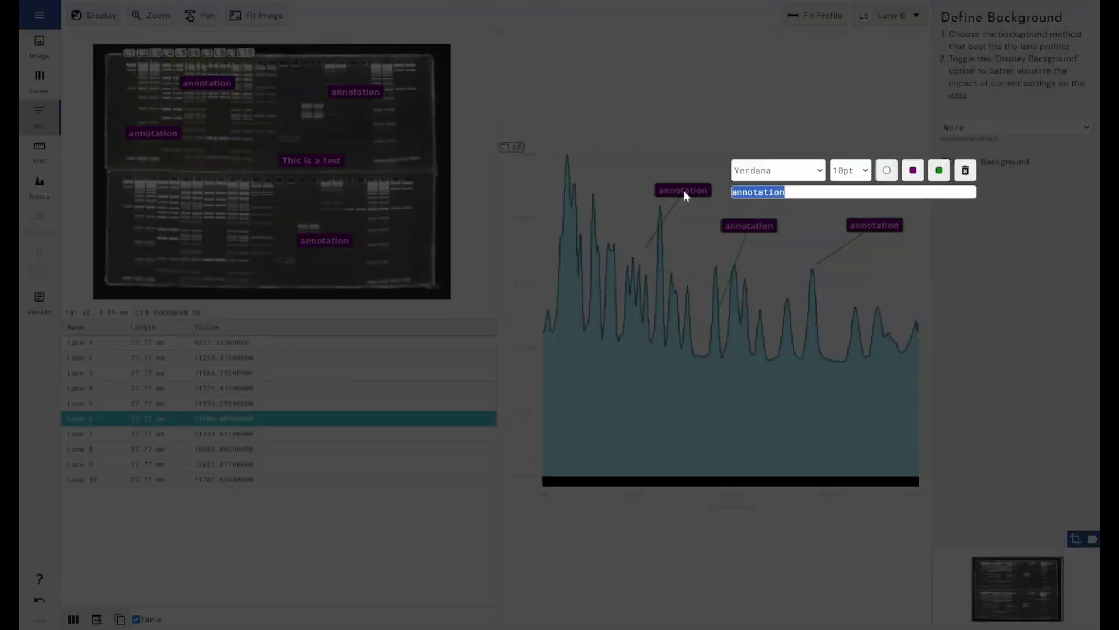
pyautogui.click(668, 144)
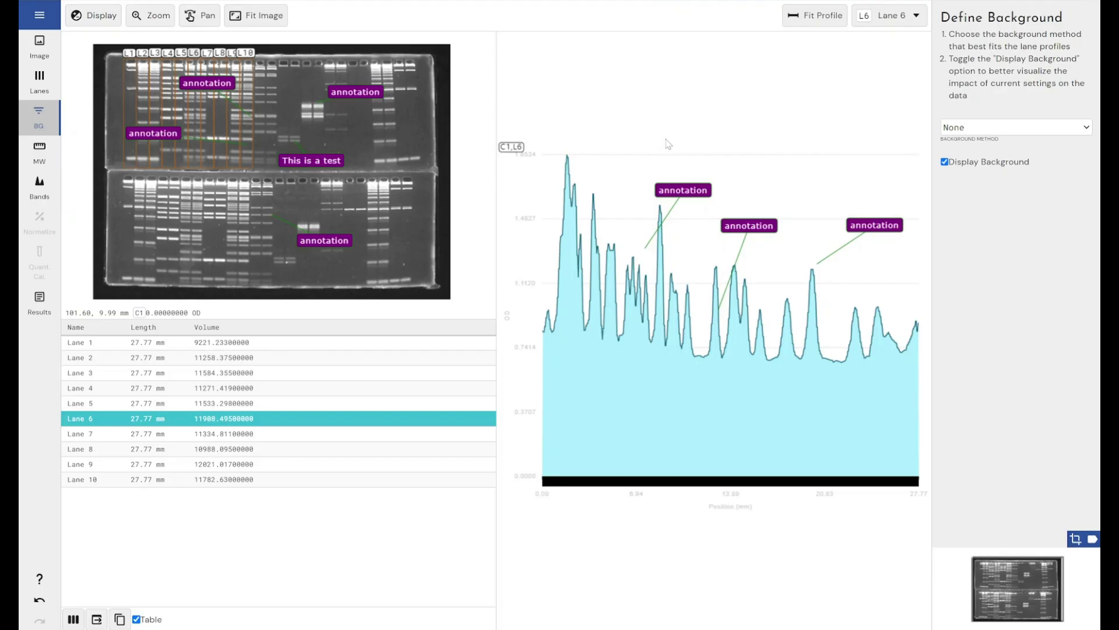